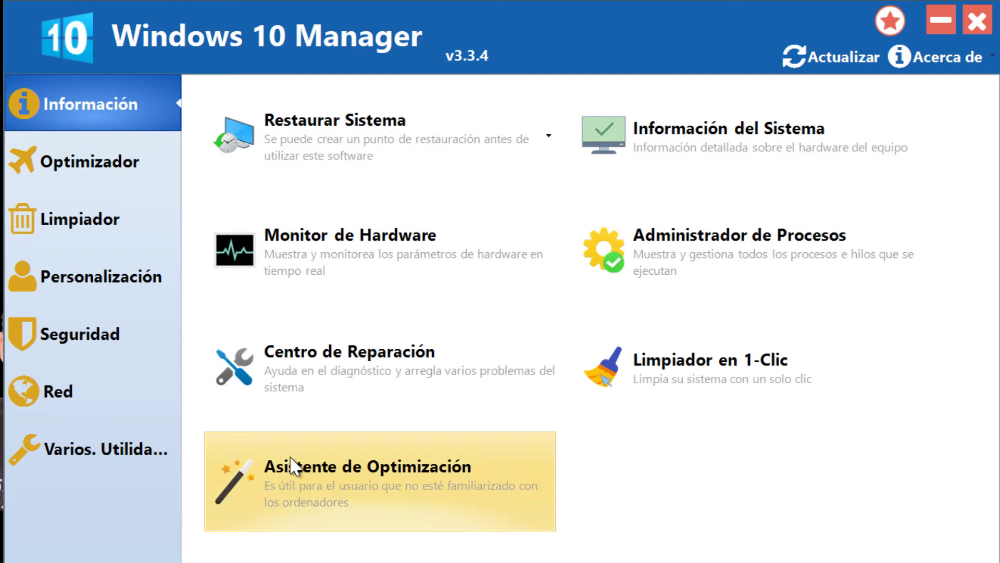
Browse the tool categories from Optimizador through the miscellaneous utilities, and return to Información.
click(66, 153)
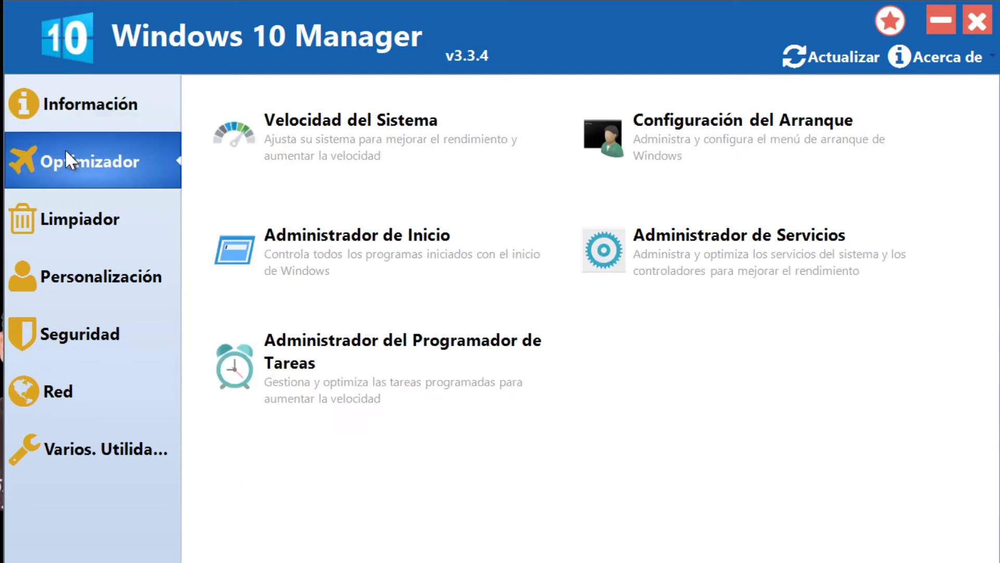
click(66, 218)
click(65, 280)
click(52, 344)
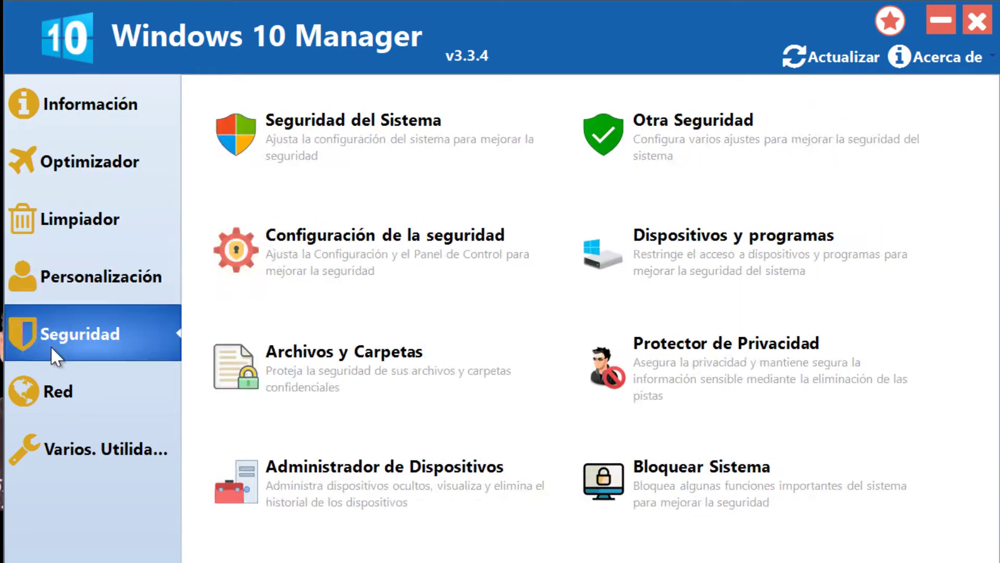
click(50, 400)
click(76, 457)
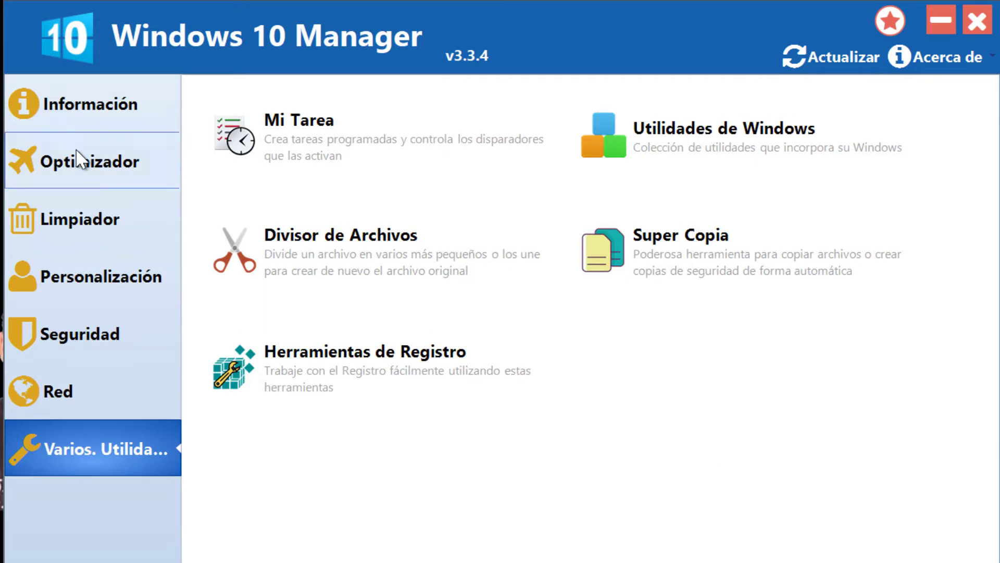
click(81, 99)
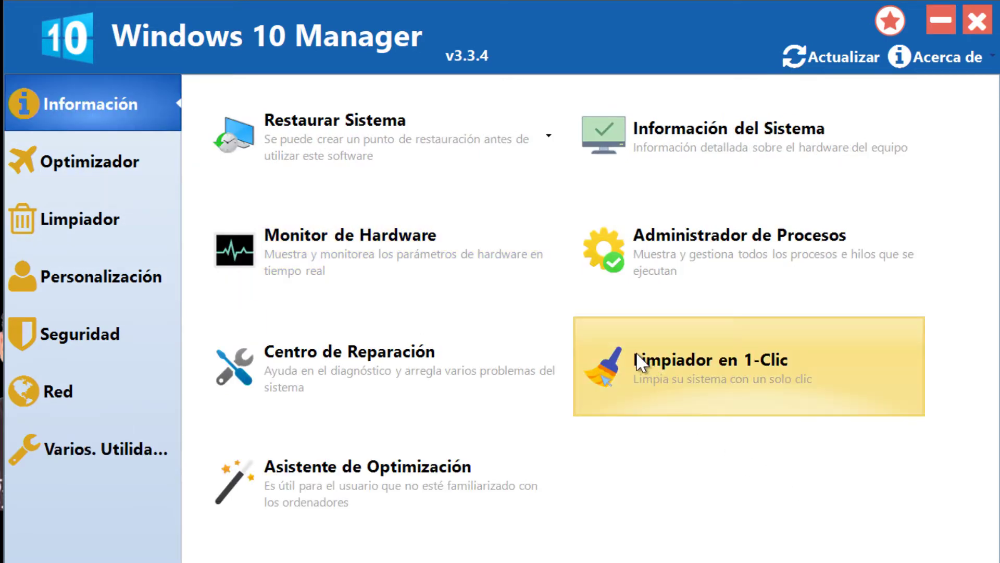
In the Limpiador en 1-Clic, enable cleaning the privacy history and defragmenting the registry after cleaning.
click(651, 374)
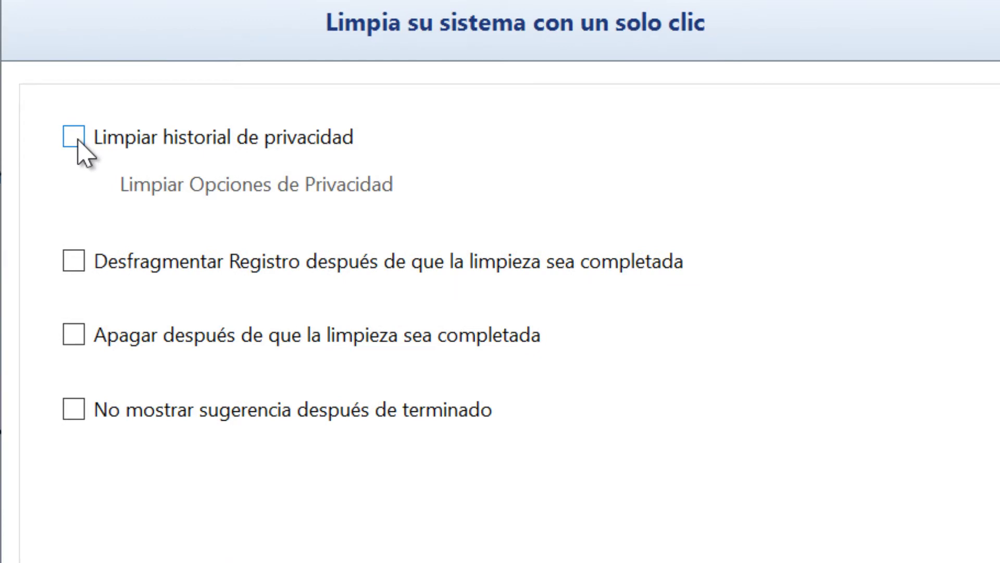
click(78, 139)
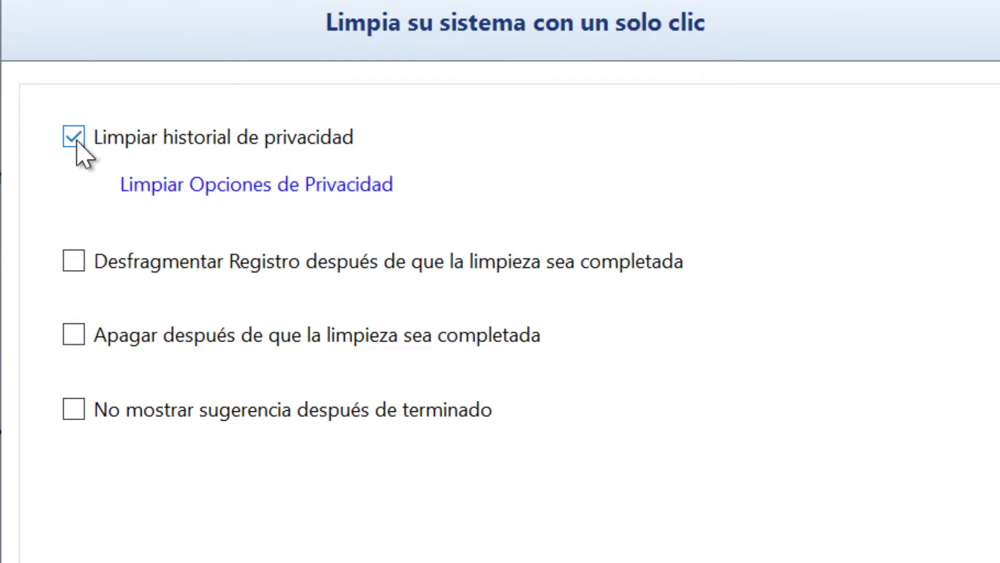
click(78, 262)
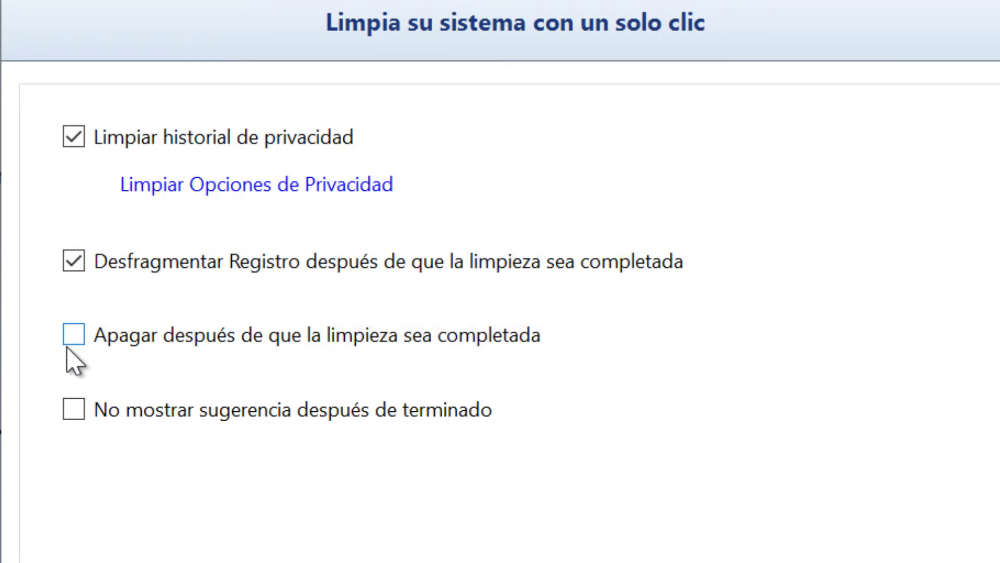
click(73, 419)
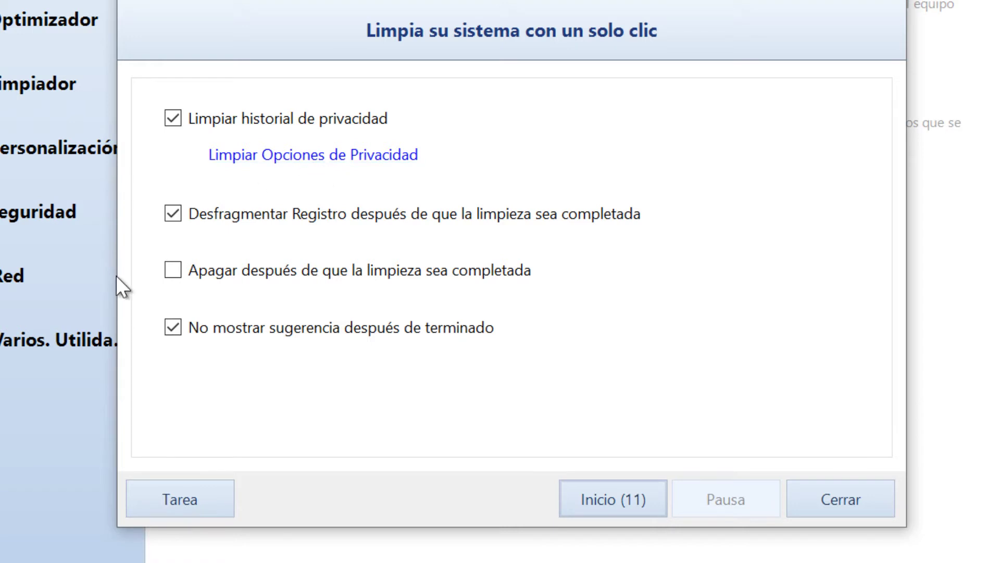
mouse_move(174, 212)
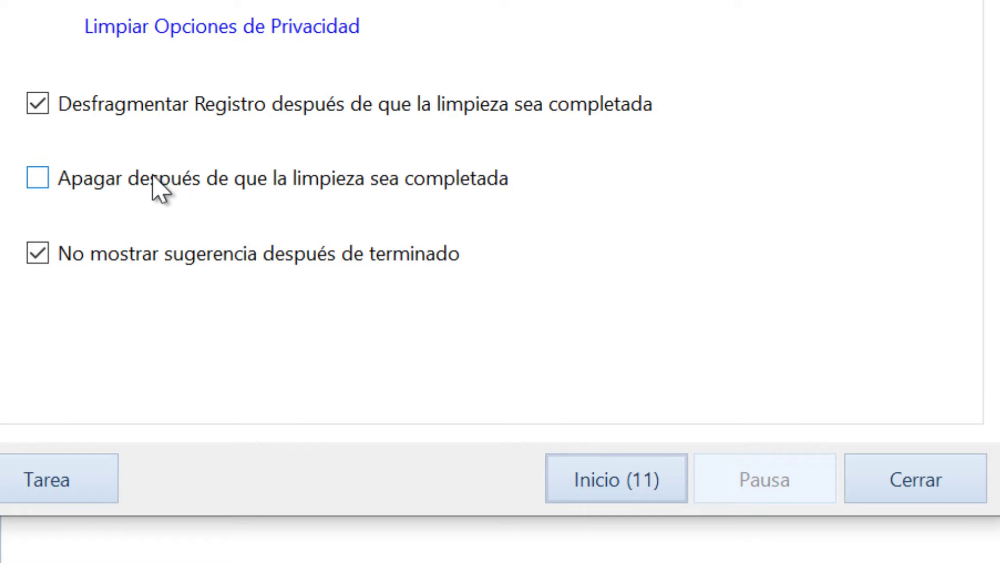
click(36, 255)
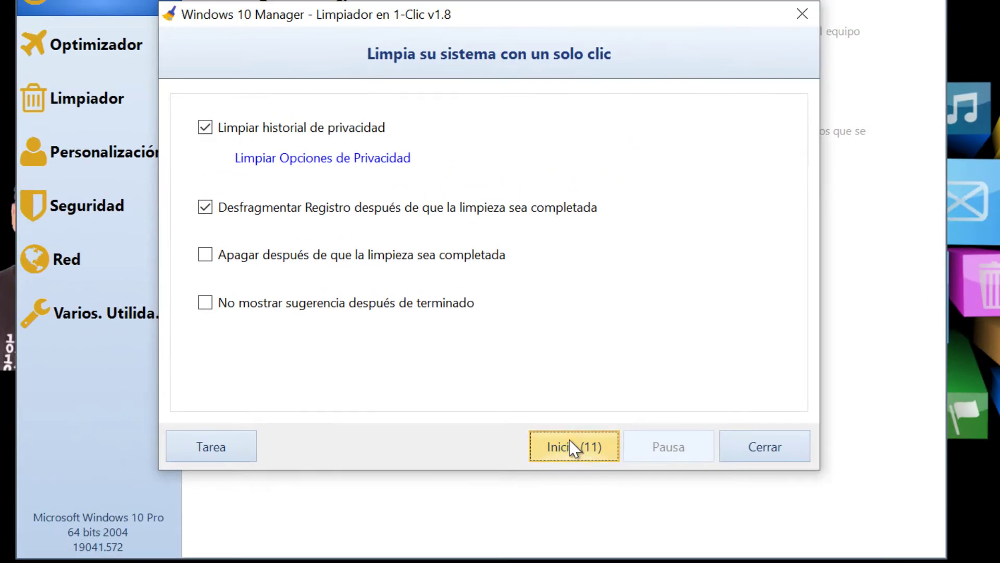
key(Escape)
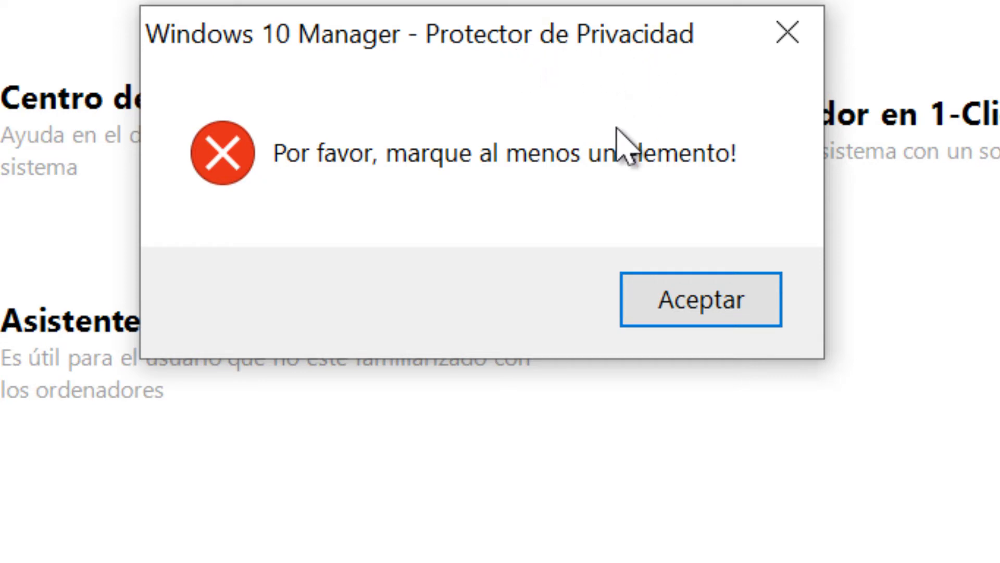
Dismiss the error message, look over the Historial de Windows options in Protector de Privacidad, and close it.
click(690, 313)
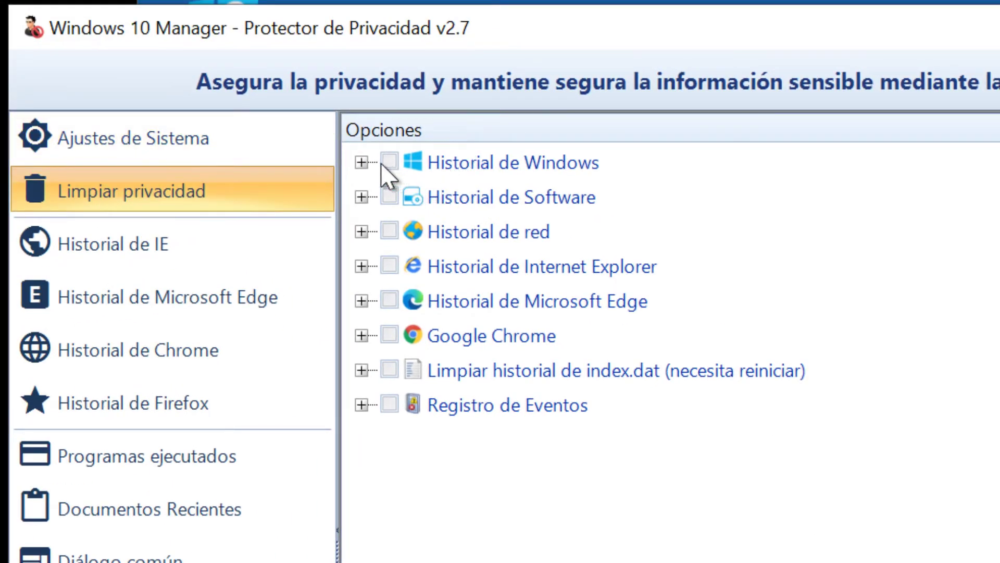
click(361, 162)
click(361, 162)
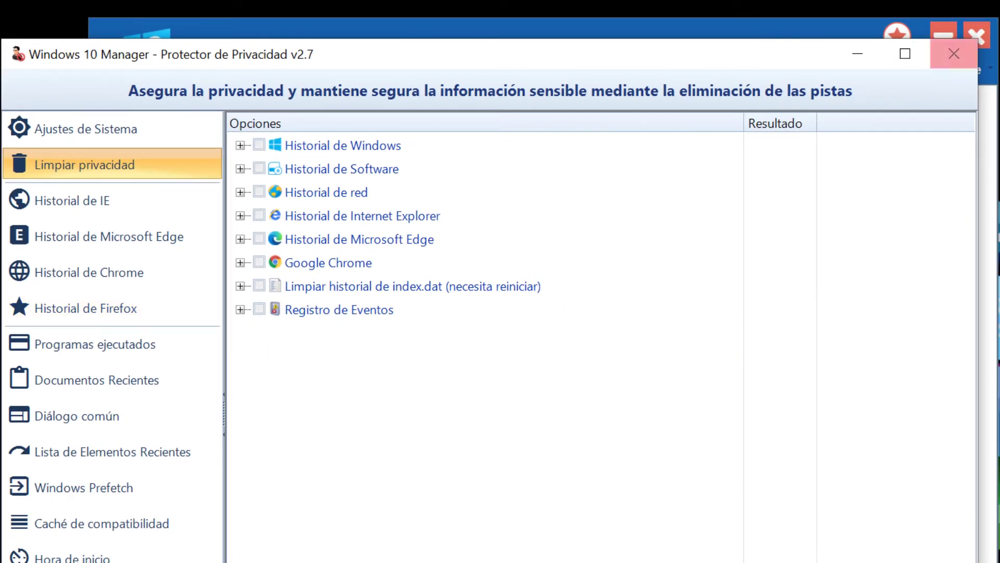
click(954, 53)
click(407, 448)
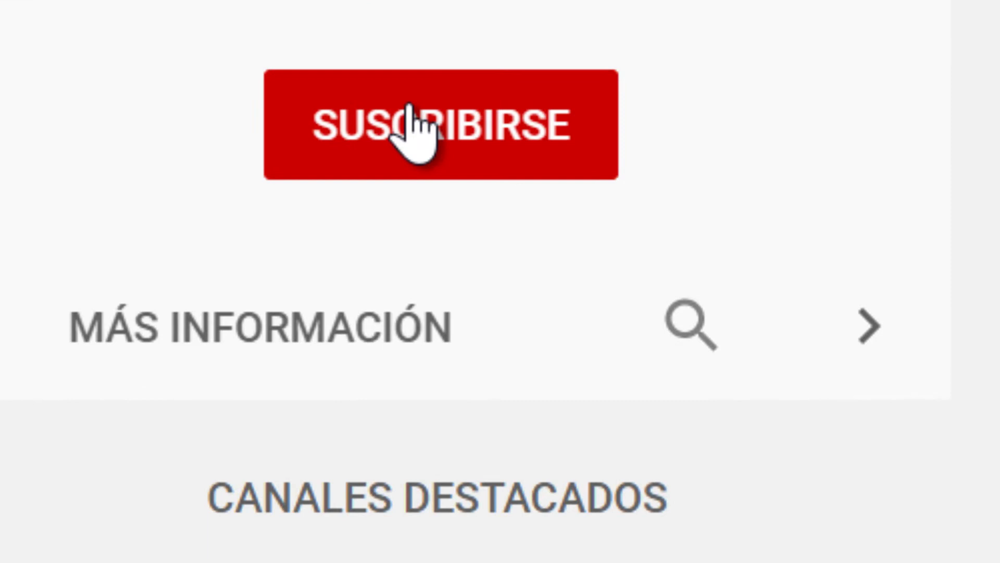
Subscribe to the channel on its YouTube page and set its notifications to Todas.
click(925, 282)
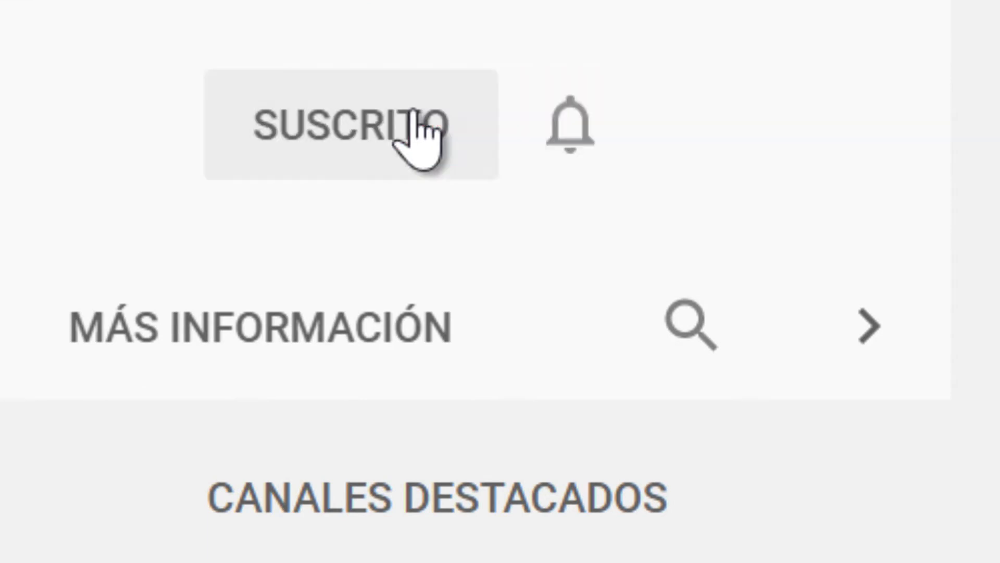
click(573, 136)
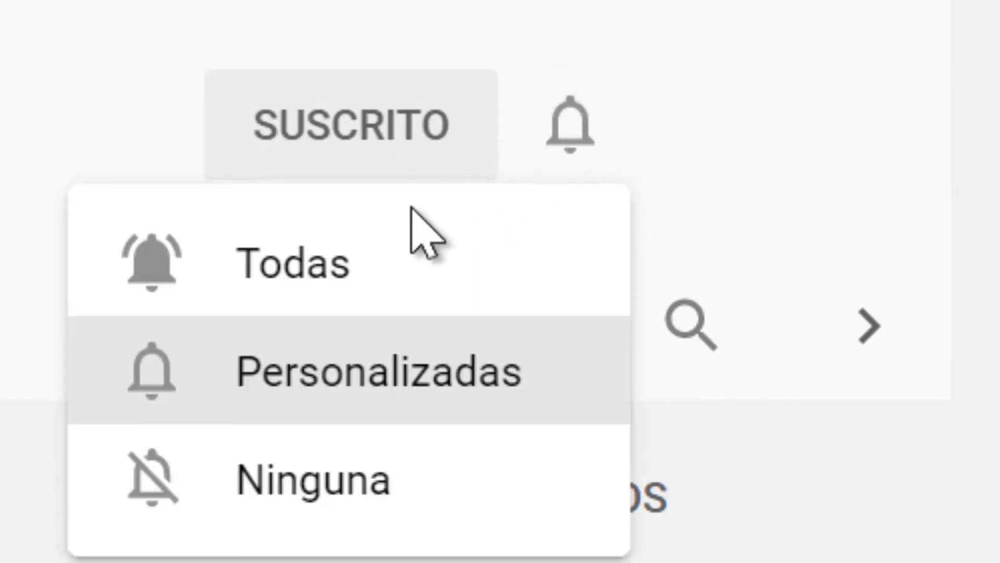
click(303, 271)
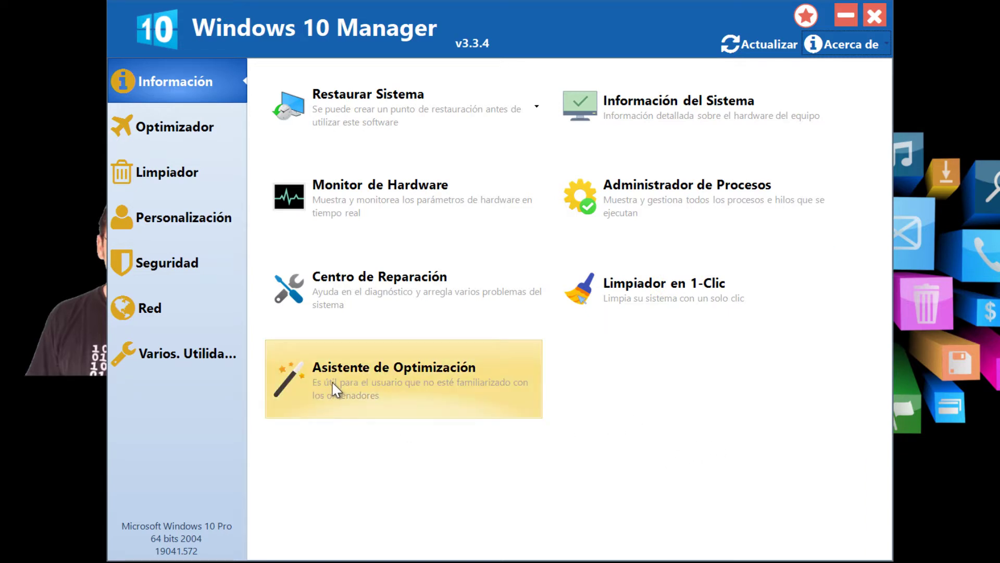
Start the Asistente de Optimización to examine the running processes in Administrador de Procesos, and cancel the assistant.
click(371, 384)
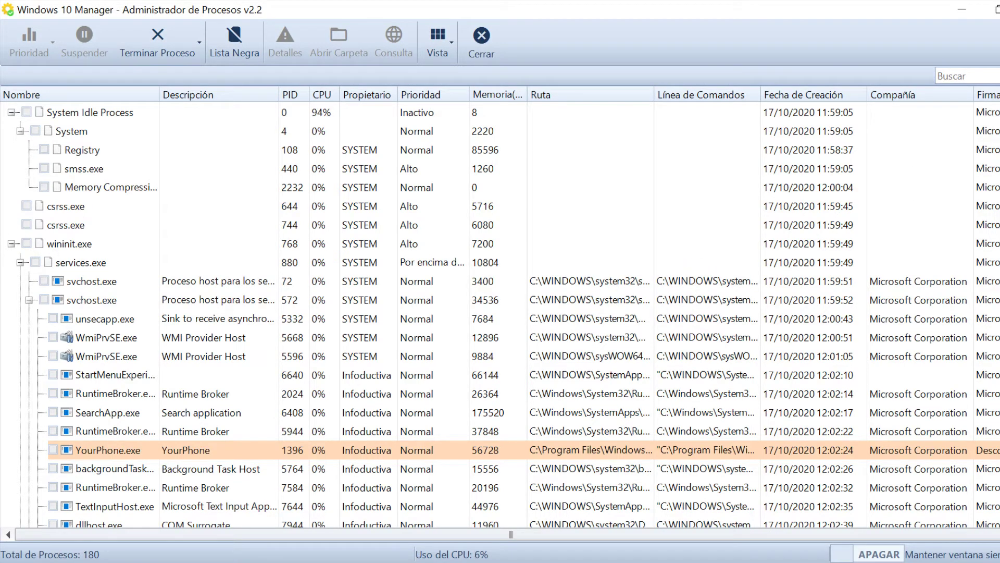
scroll(503, 315, down, 3)
scroll(503, 314, down, 3)
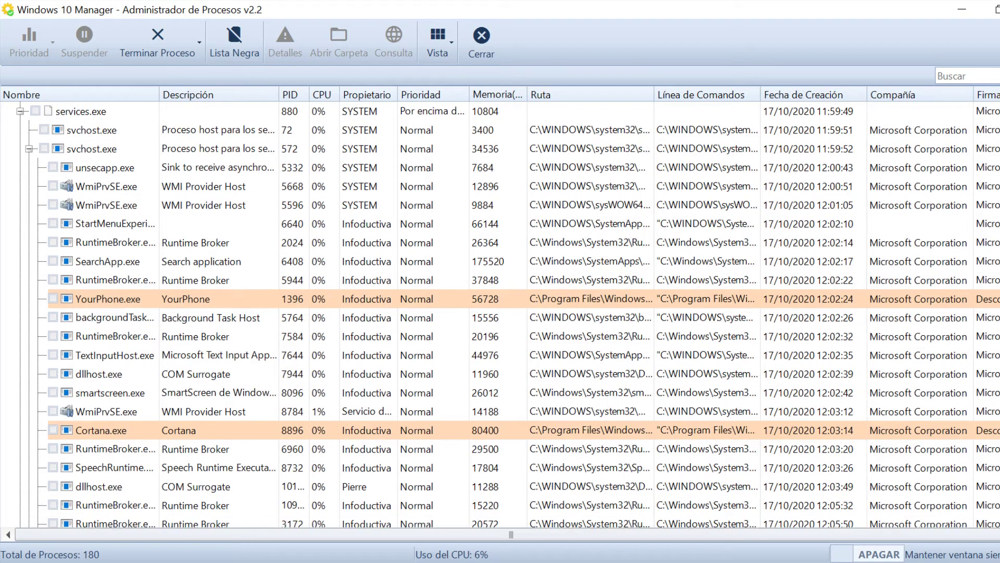
scroll(504, 314, down, 4)
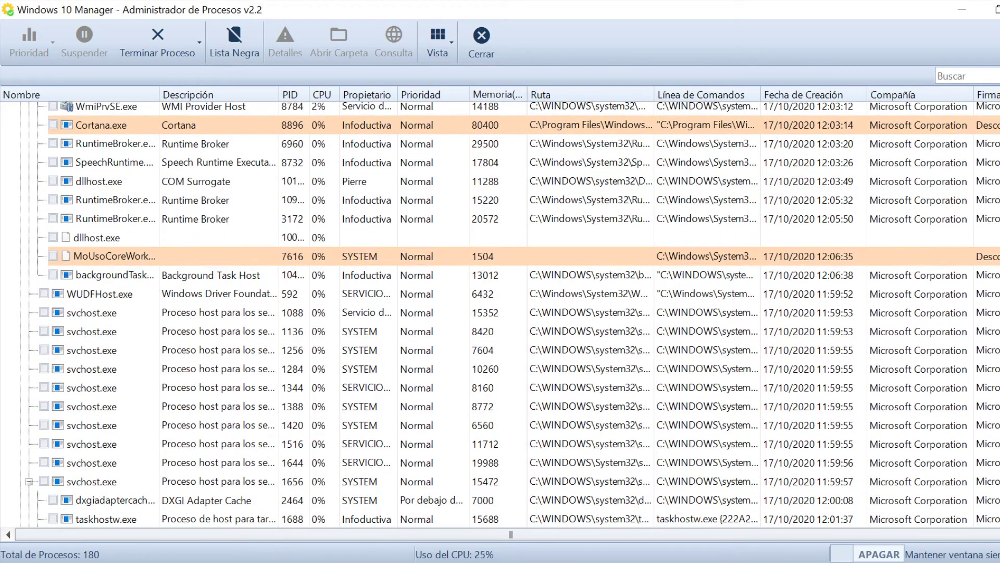
scroll(504, 314, down, 3)
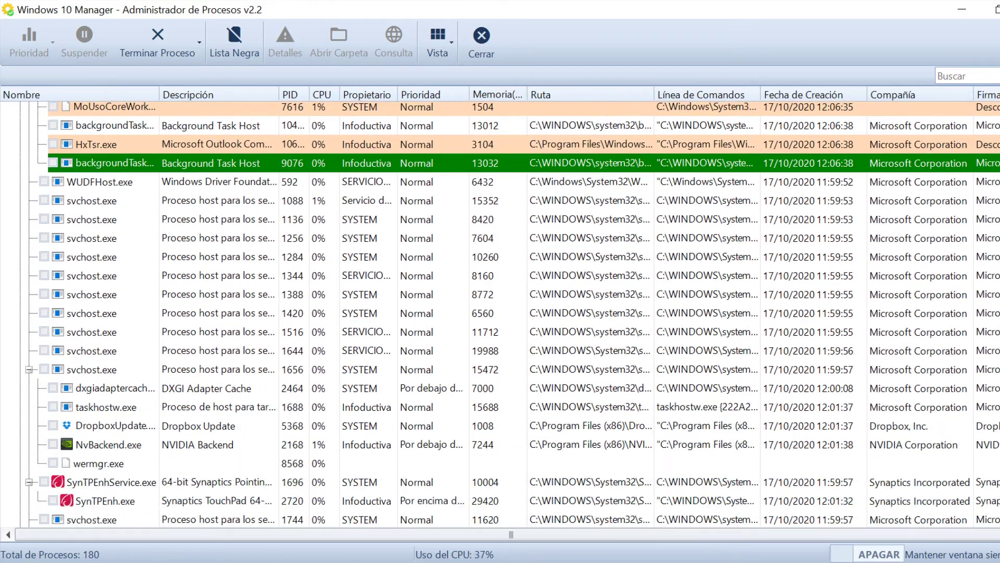
scroll(504, 314, down, 4)
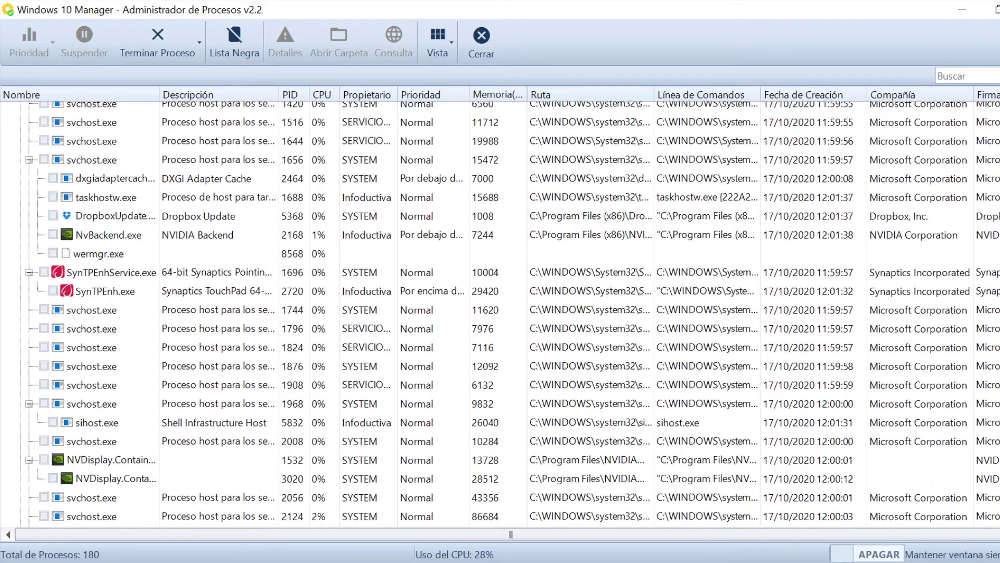
scroll(503, 314, up, 12)
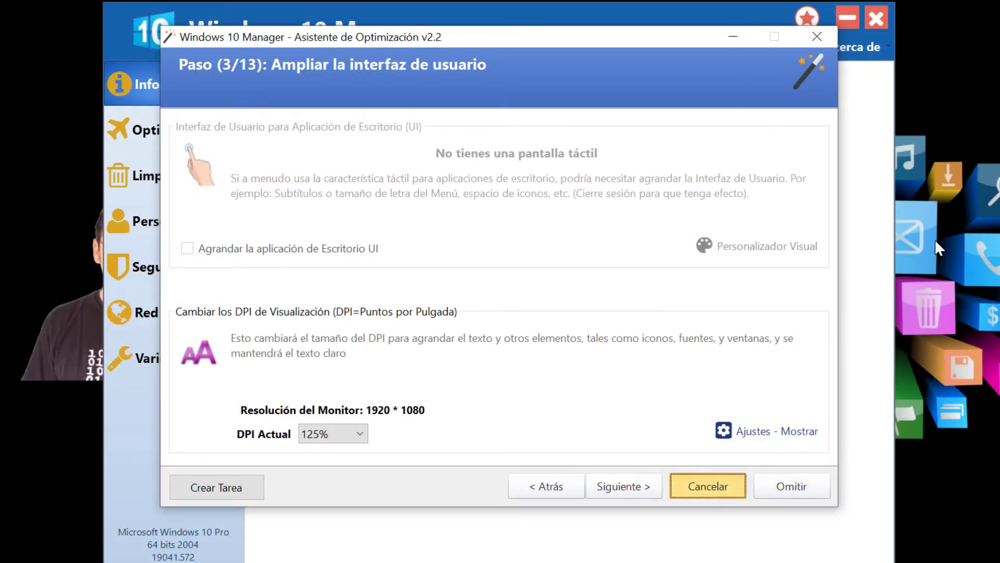
click(711, 488)
click(514, 339)
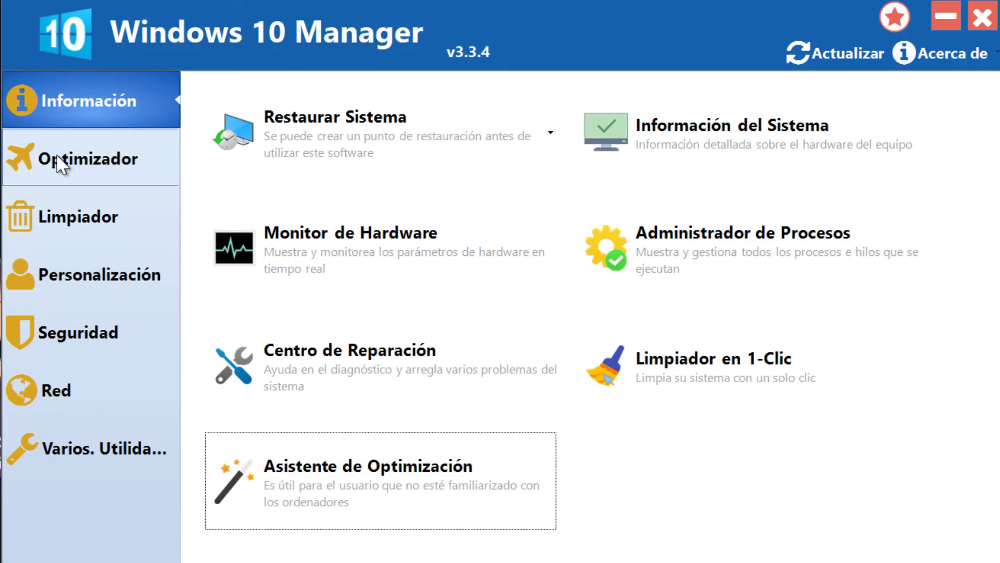
Open Velocidad del Sistema in the Optimizador category and review the Sistema options, including the NTFS paging memory explanation.
click(58, 156)
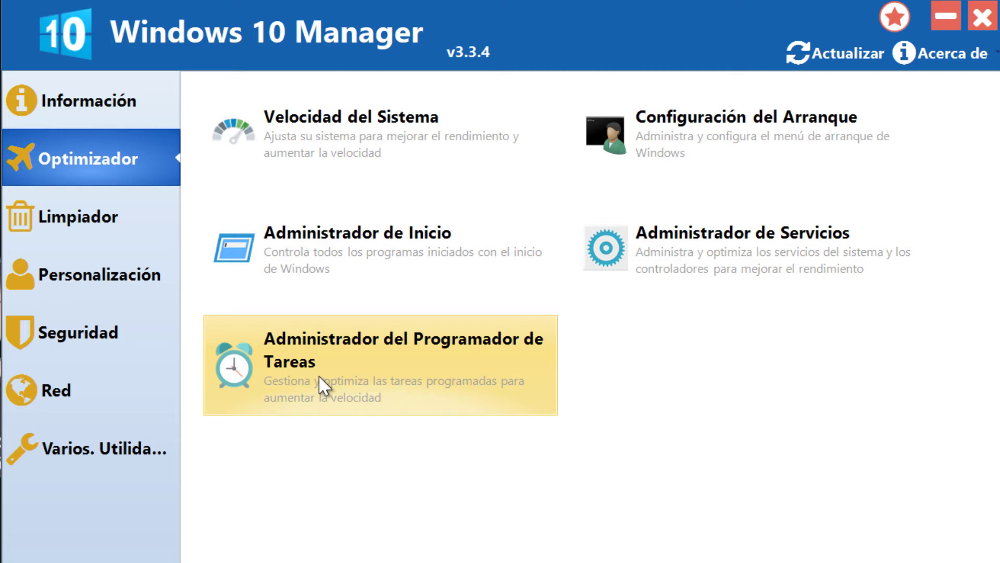
click(382, 118)
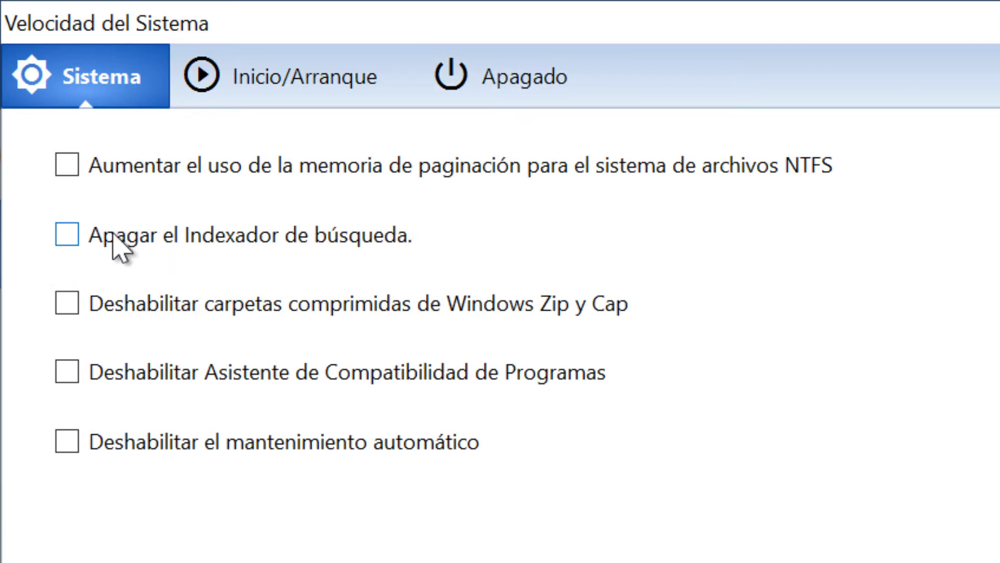
mouse_move(59, 160)
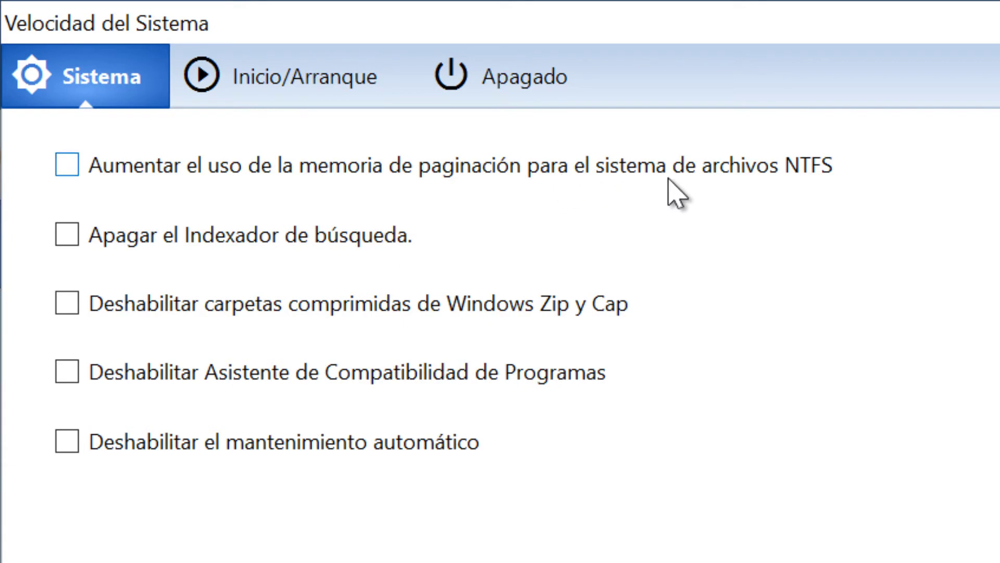
mouse_move(769, 174)
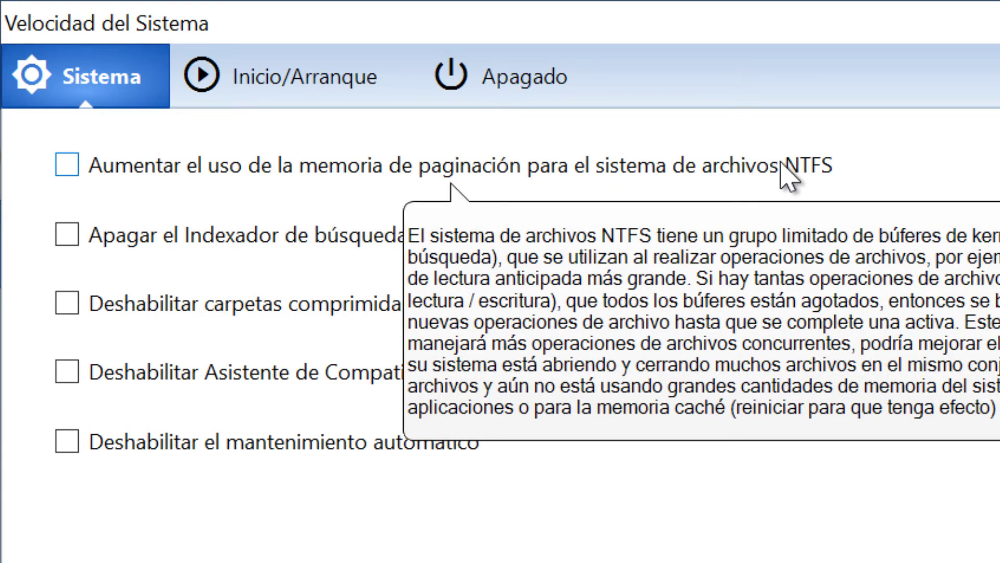
mouse_move(206, 226)
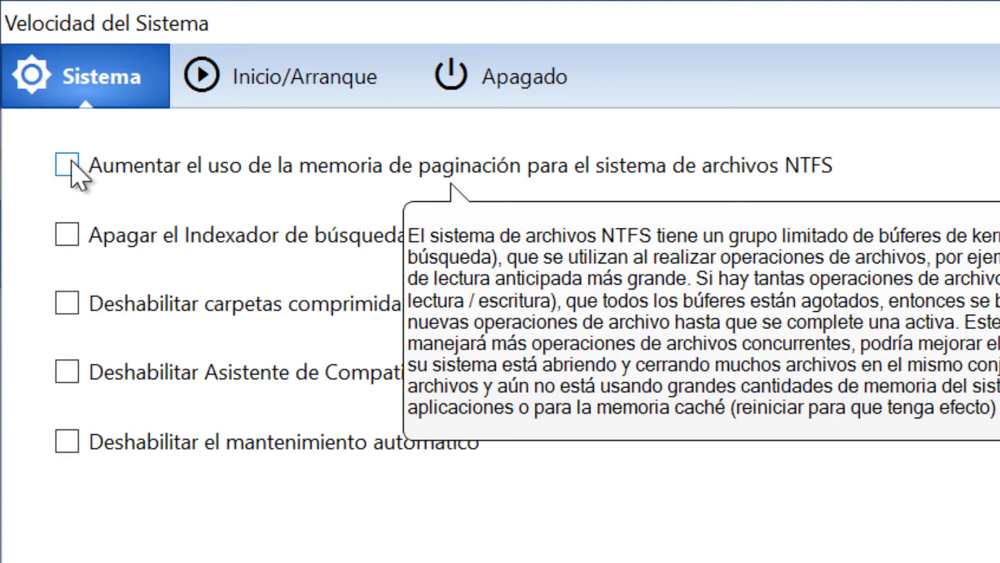
mouse_move(67, 225)
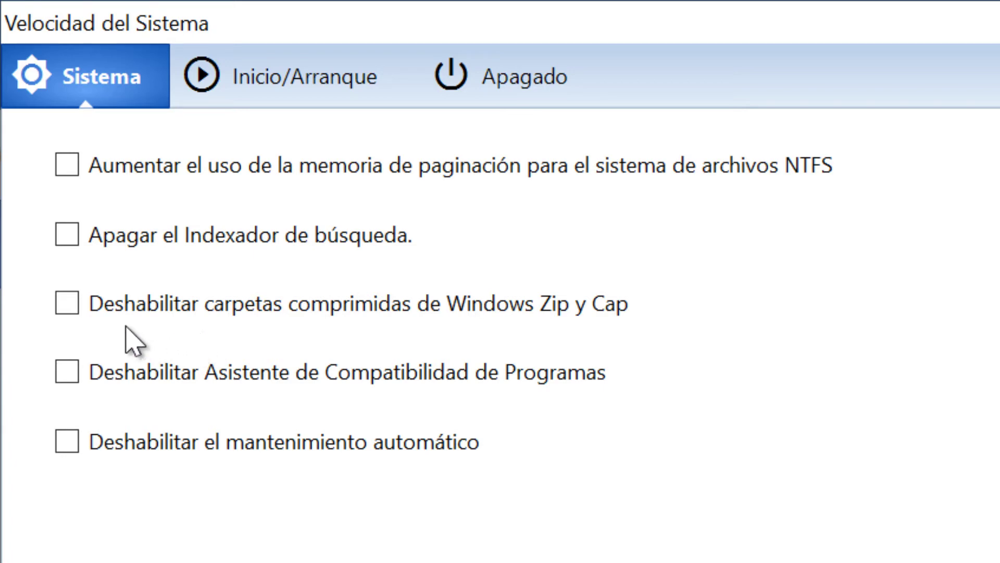
mouse_move(116, 305)
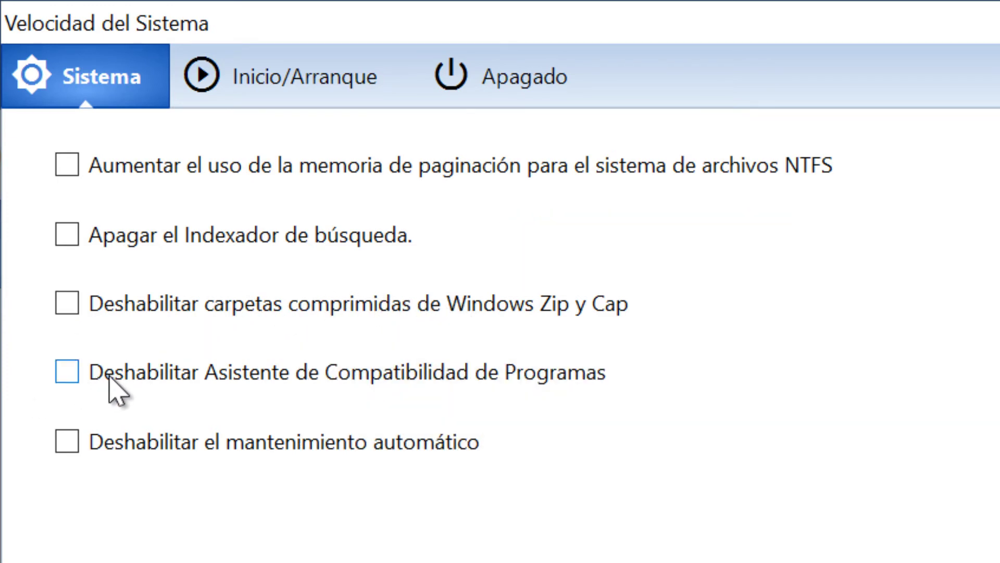
mouse_move(163, 374)
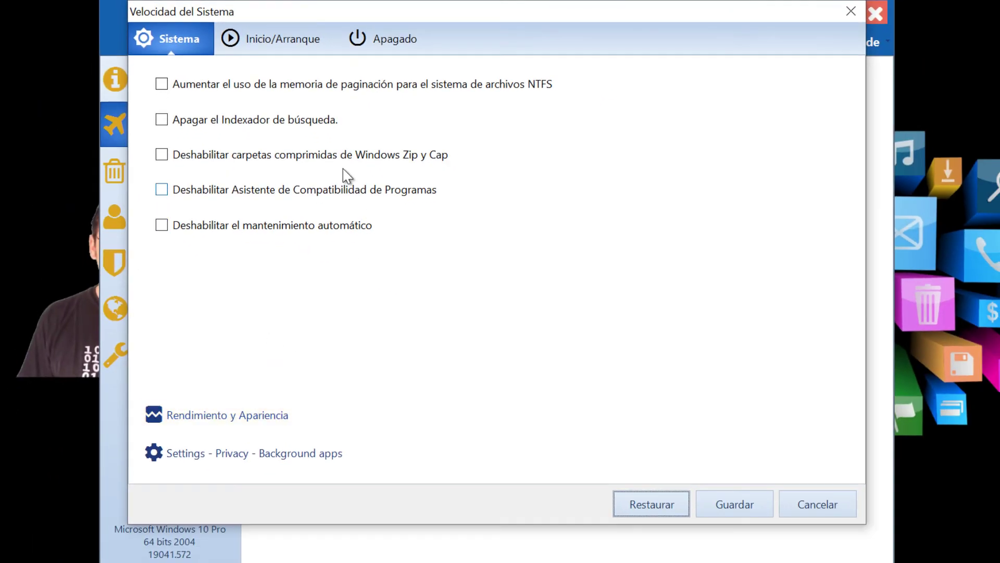
Check the visual effects settings under Rendimiento y Apariencia, close them, and show the Inicio/Arranque options.
click(188, 416)
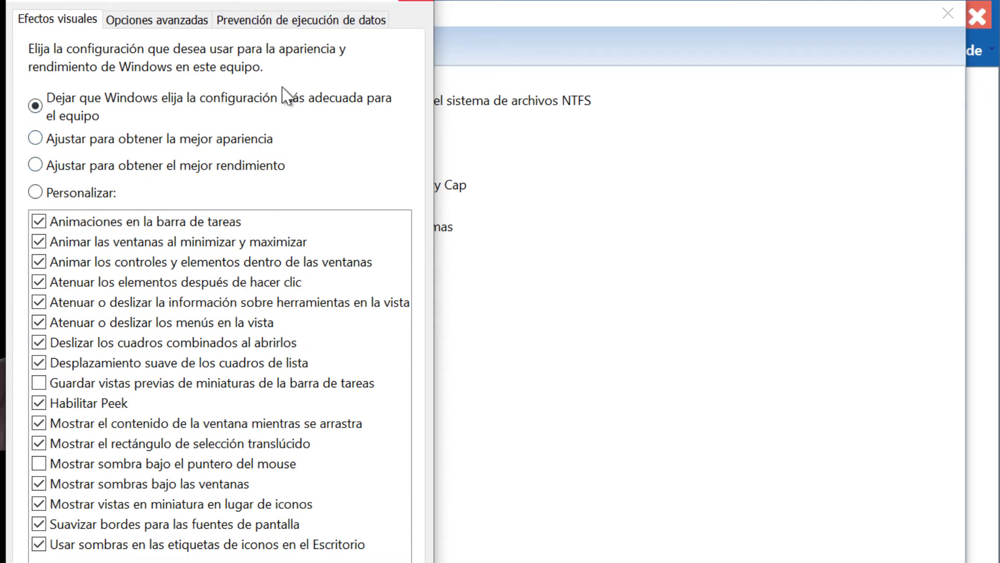
click(416, 0)
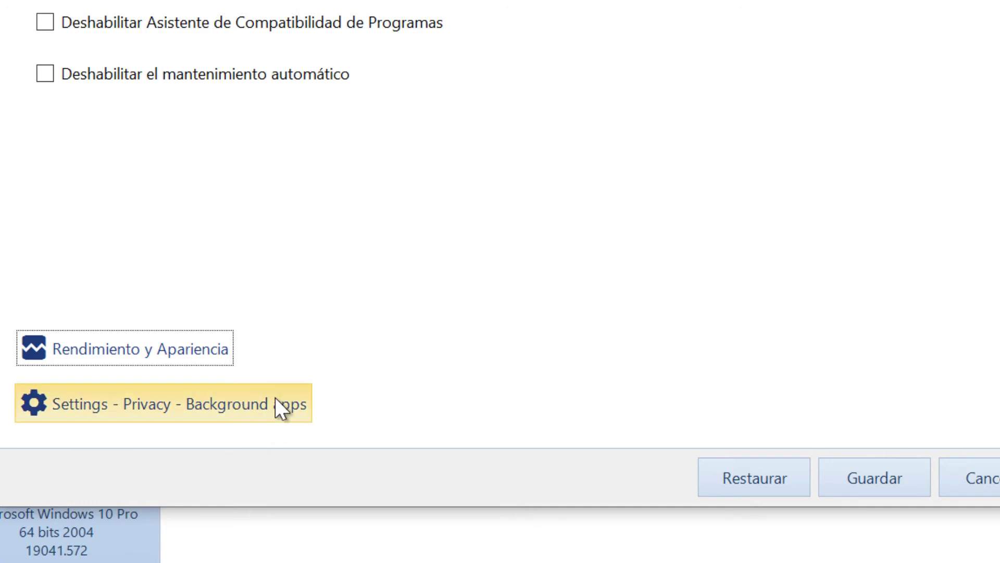
click(344, 78)
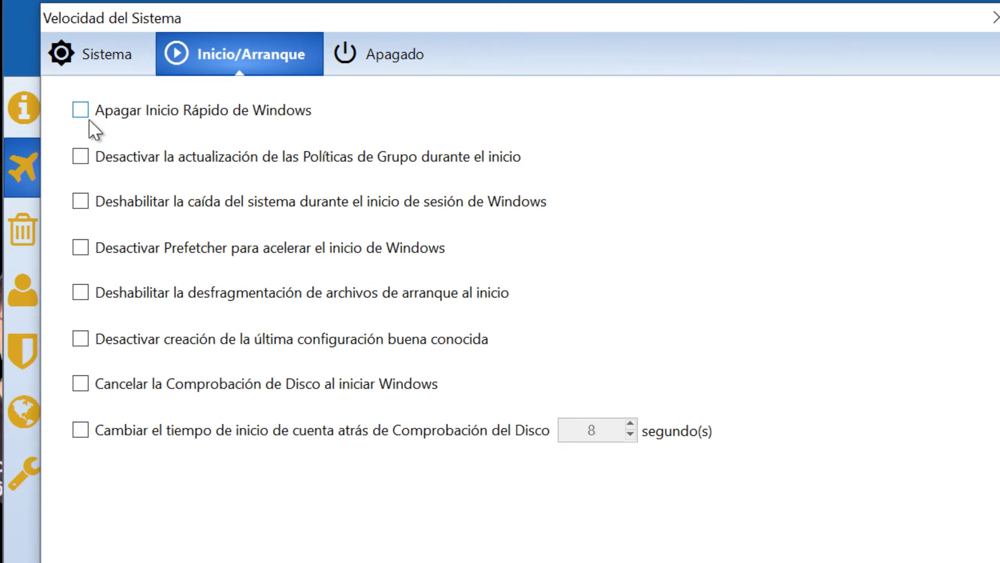
Under Inicio/Arranque, enable Apagar Inicio Rápido de Windows and Deshabilitar la desfragmentación de archivos de arranque al inicio.
mouse_move(79, 108)
mouse_move(352, 159)
mouse_move(102, 211)
mouse_move(82, 295)
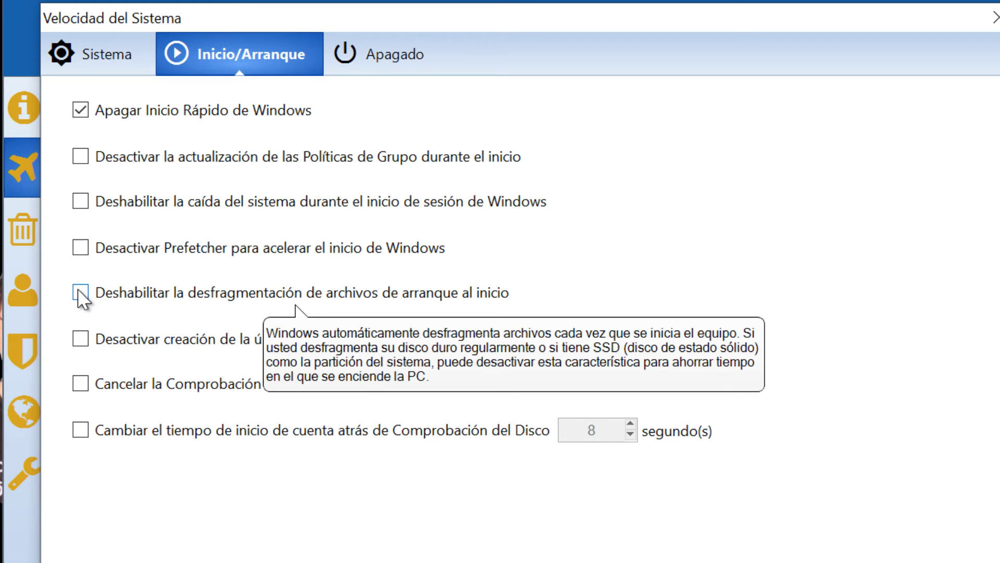
click(81, 293)
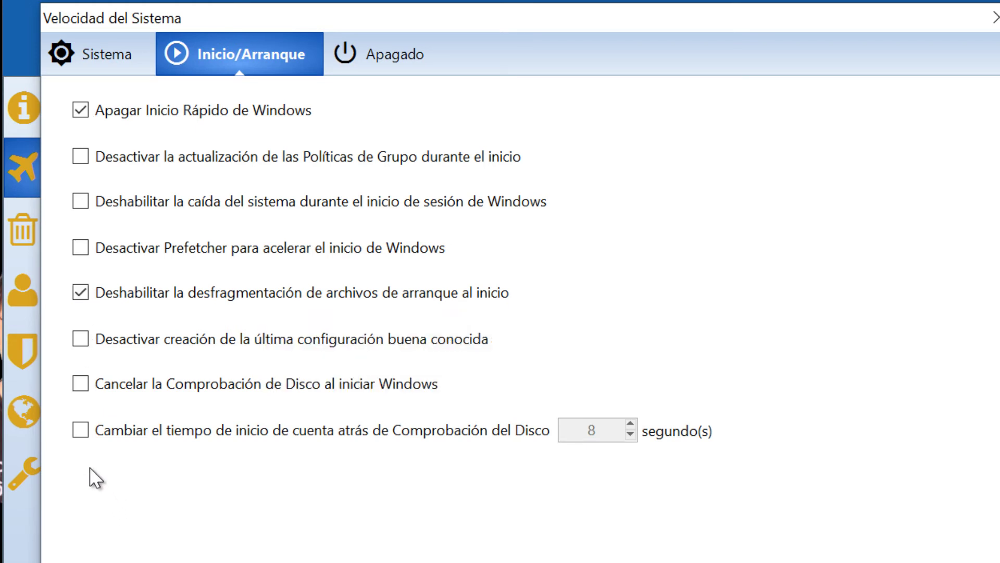
mouse_move(79, 442)
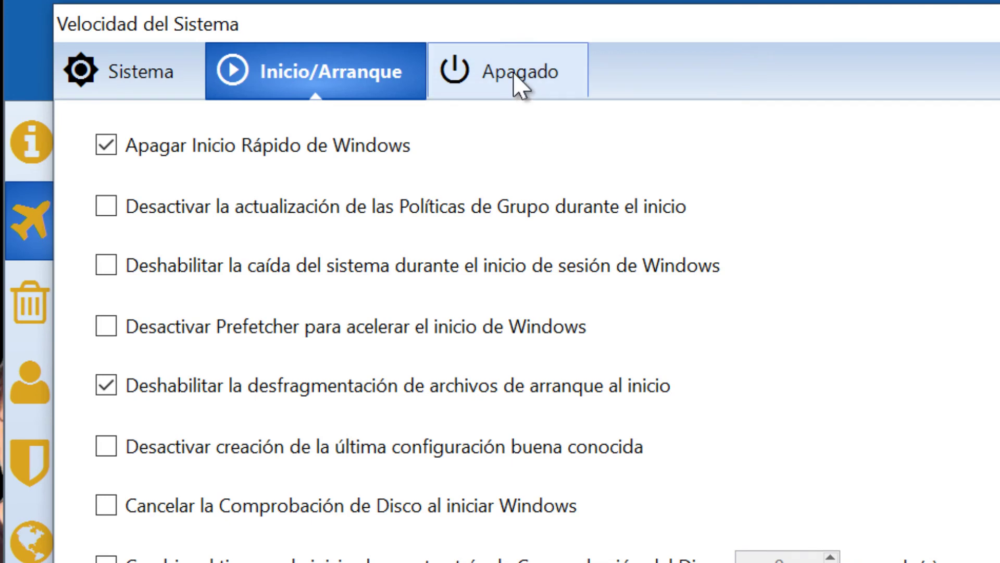
Under Apagado, enable automatic closing of applications that do not respond and of those without a visible window, and save the settings.
click(503, 71)
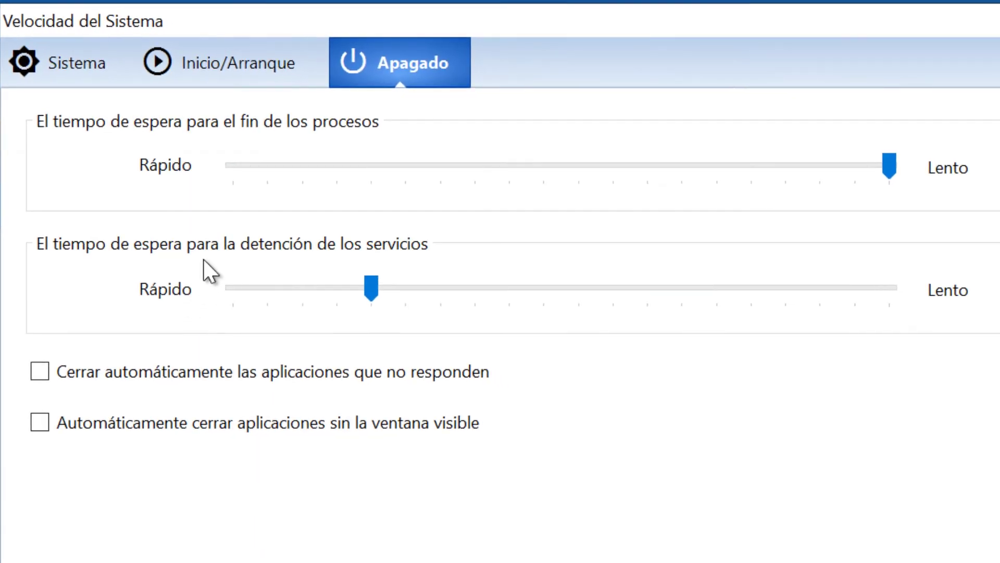
mouse_move(69, 126)
mouse_move(299, 251)
mouse_move(530, 237)
mouse_move(522, 202)
mouse_move(55, 366)
mouse_move(241, 418)
click(39, 421)
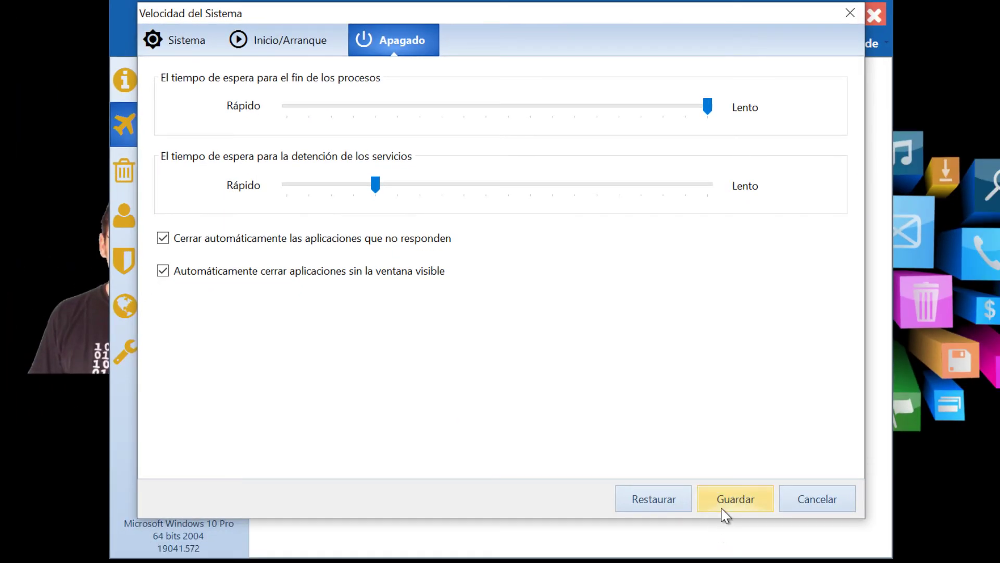
click(730, 499)
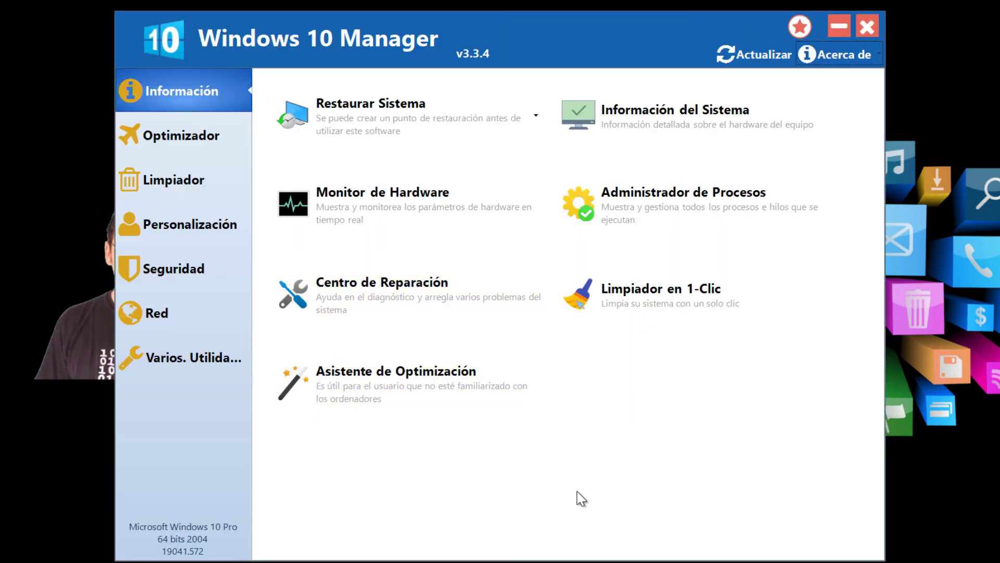
Review the tools in the Optimizador, Limpiador, Personalización, Seguridad, Red and Varios. Utilidades categories, and return to Información.
click(187, 132)
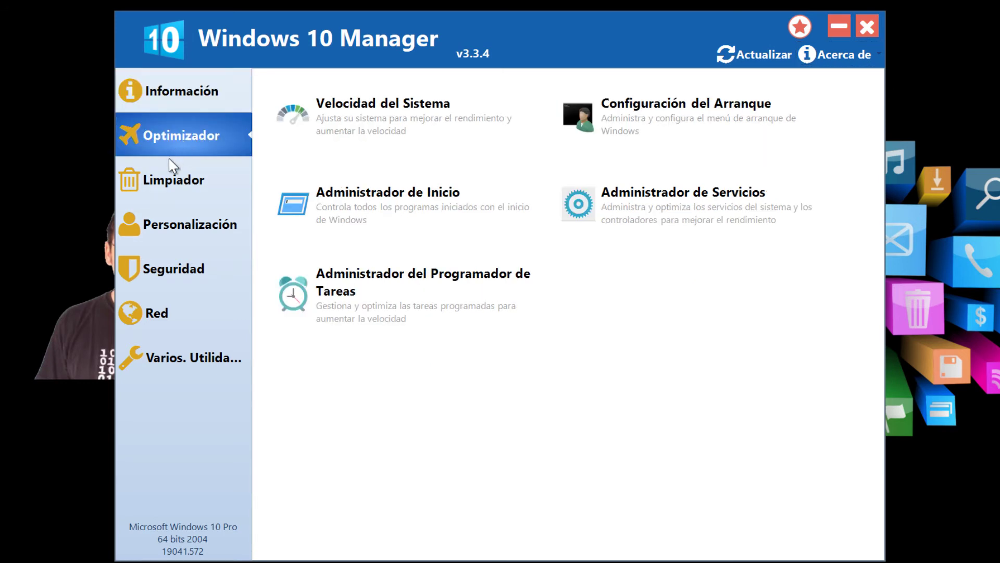
click(164, 180)
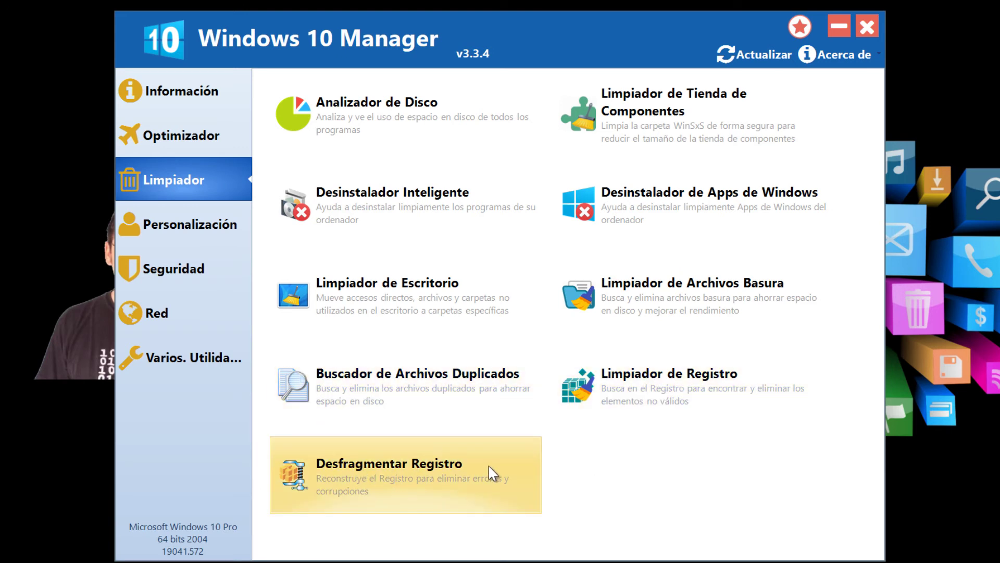
click(201, 222)
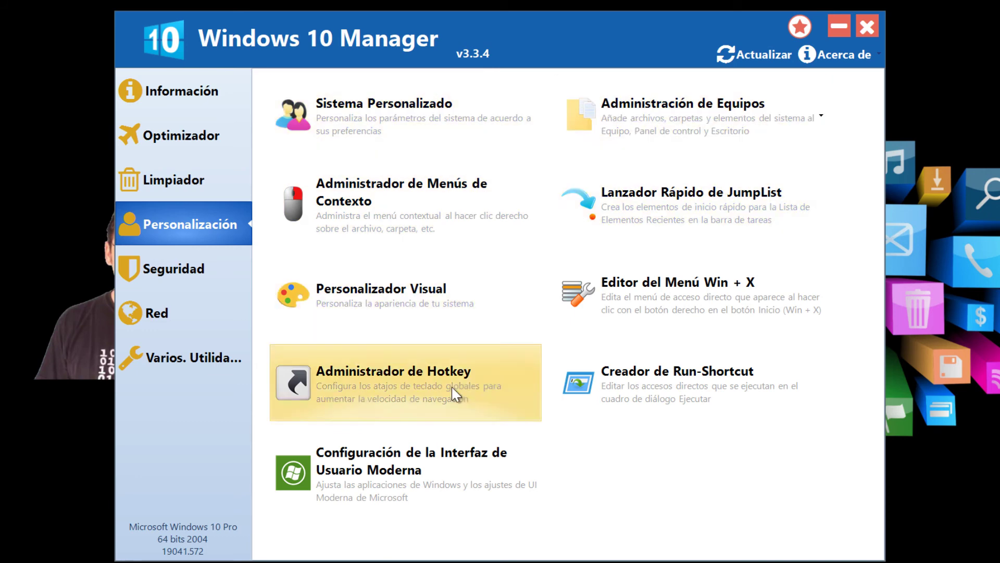
click(196, 267)
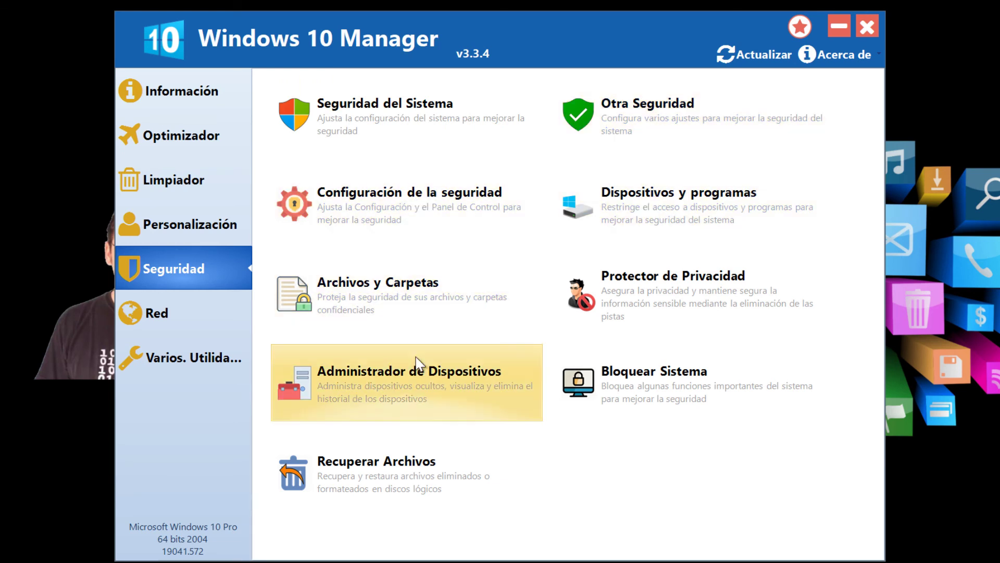
click(166, 312)
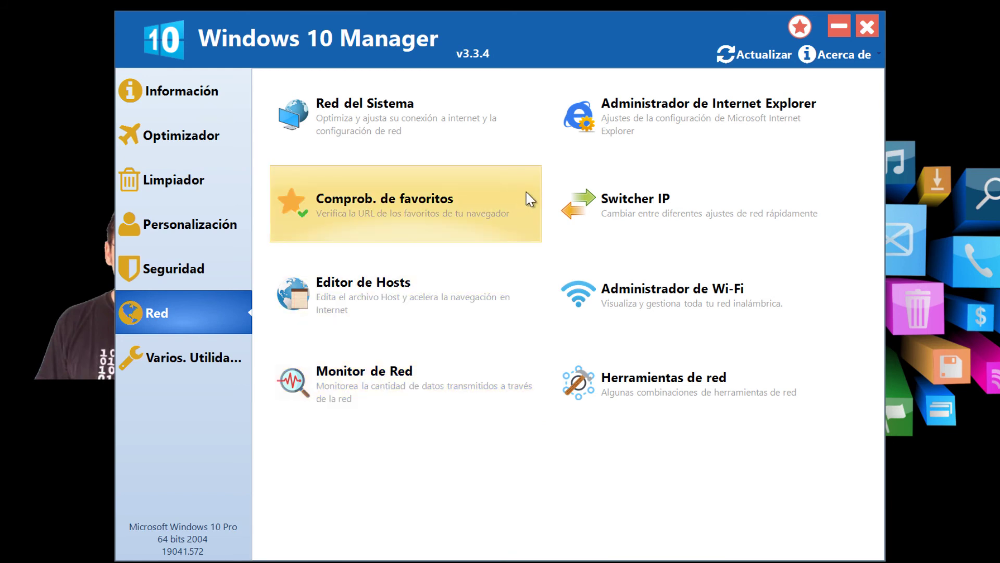
click(162, 360)
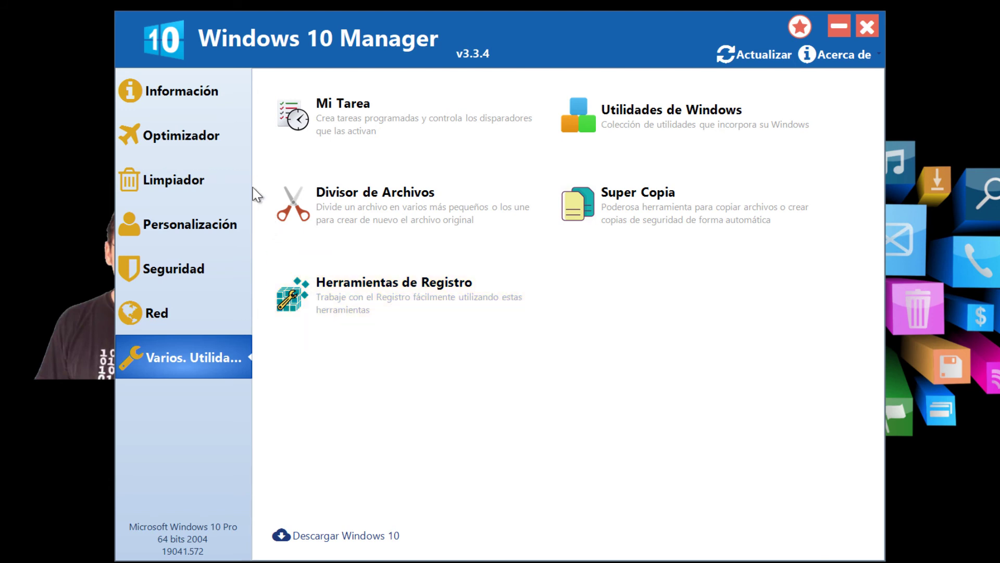
click(150, 94)
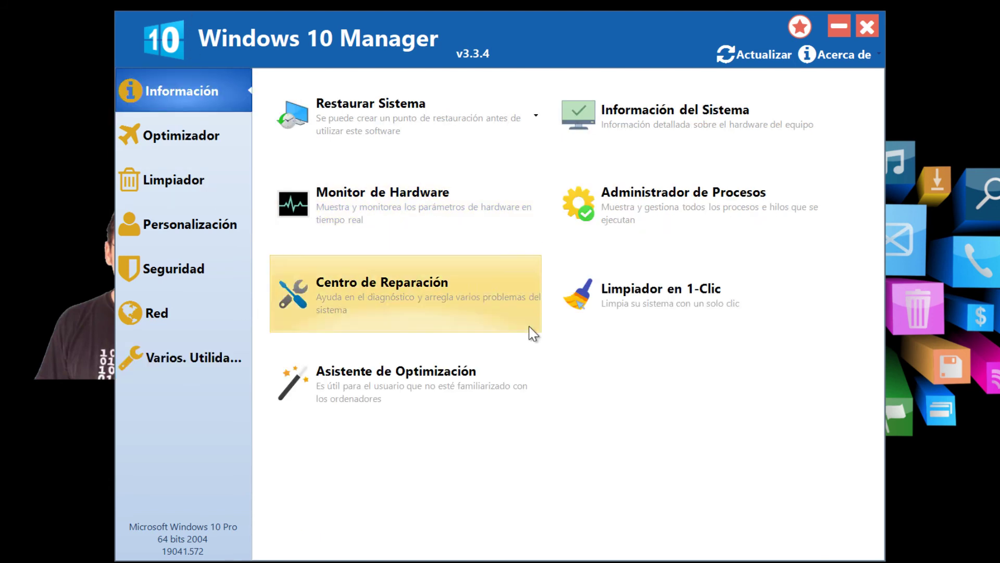